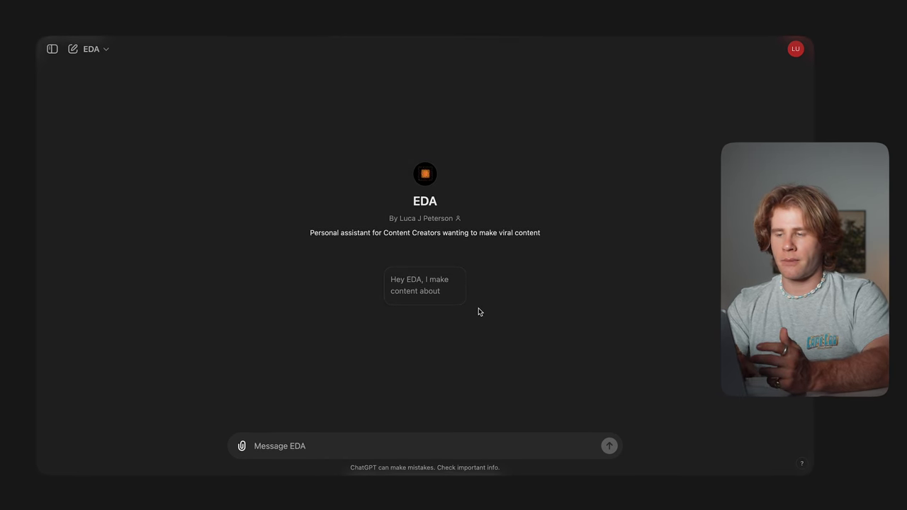
# Tell EDA that you create photography content
pyautogui.click(301, 446)
pyautogui.write('hey EDA I amke content about photography')
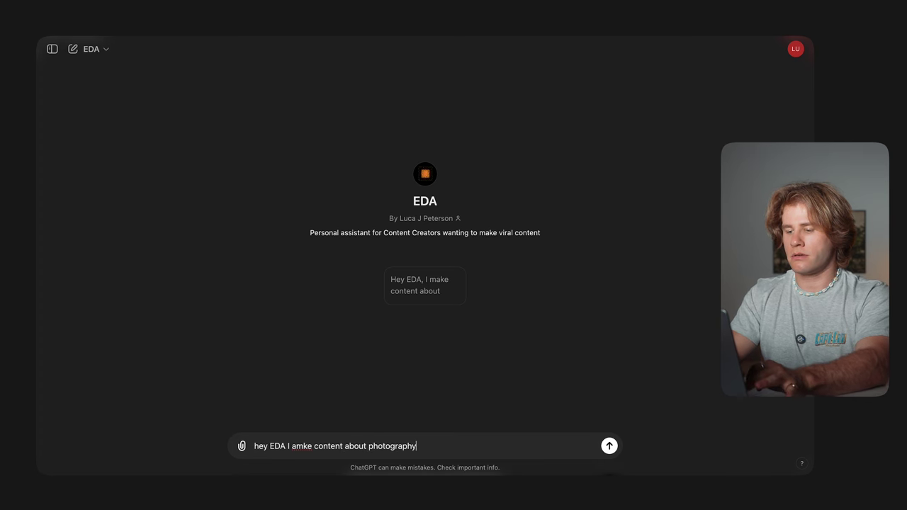
pyautogui.press('Return')
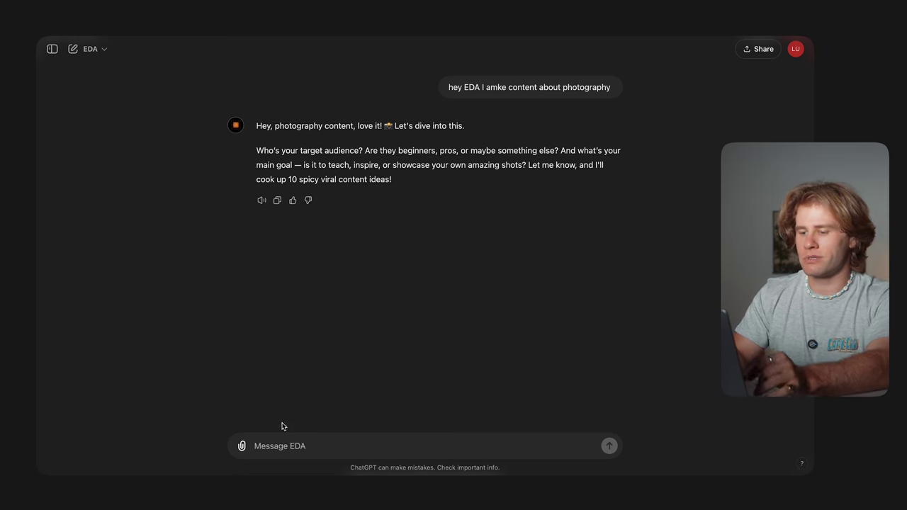
# Describe your audience as beginners going full time to earn a first $500 photo gig, fixing 'thier'
pyautogui.write('my')
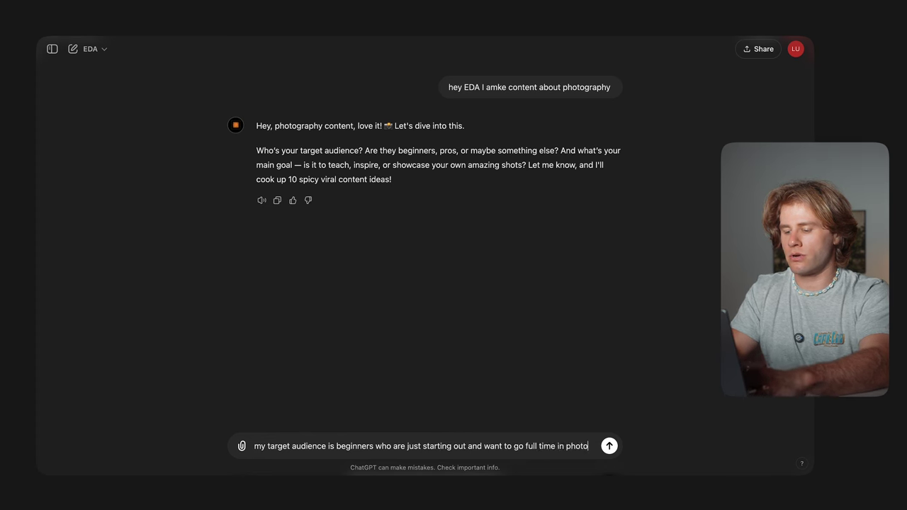
pyautogui.write('graphy and they want to make thier first')
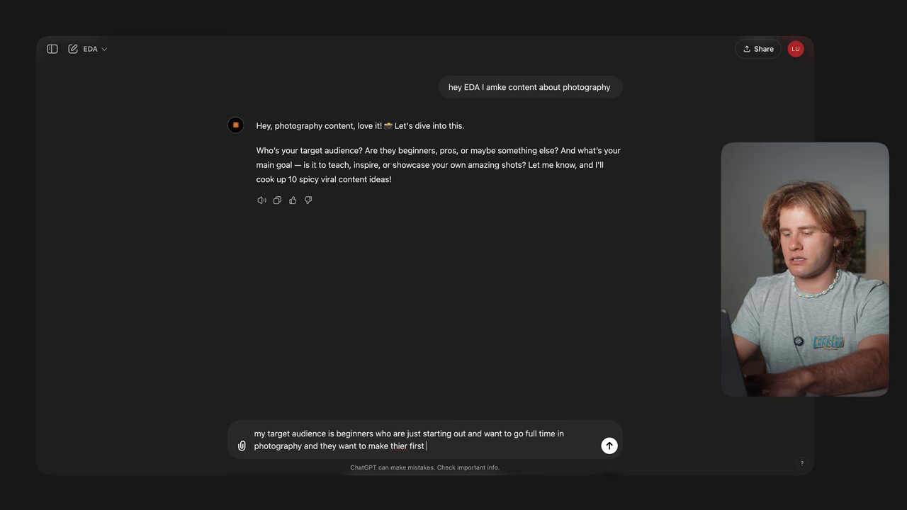
pyautogui.write('500 dolla')
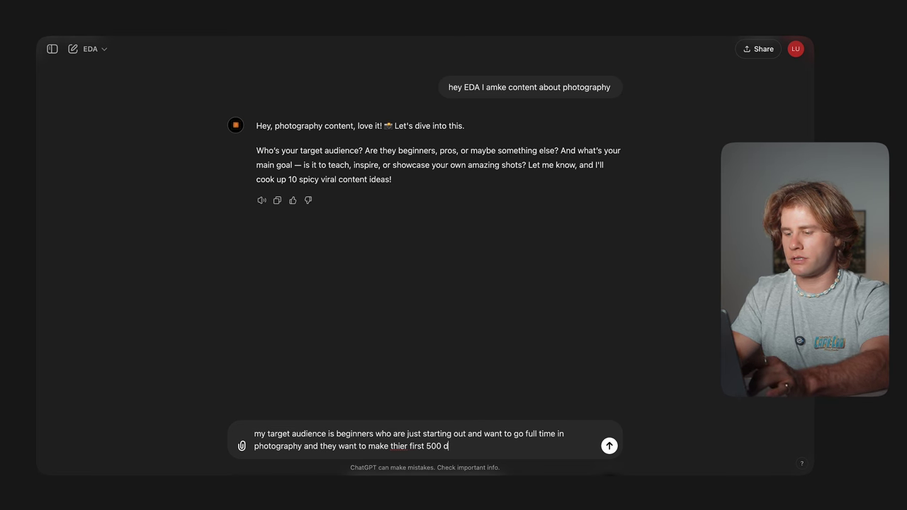
pyautogui.rightClick(400, 446)
pyautogui.press('Escape')
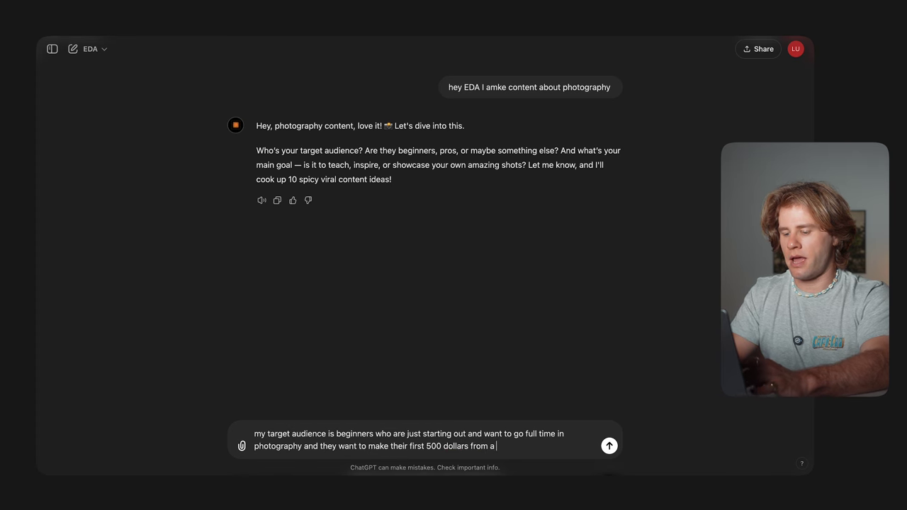
pyautogui.write('photo ')
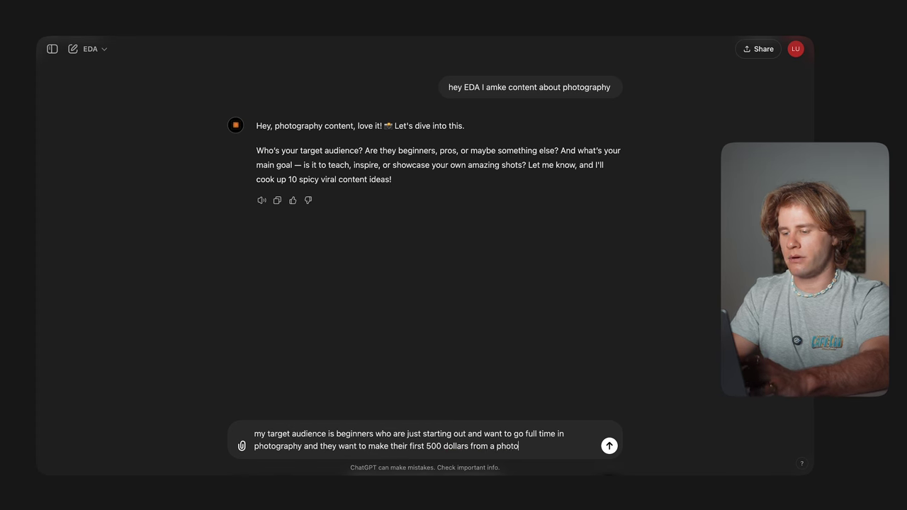
pyautogui.write('gig')
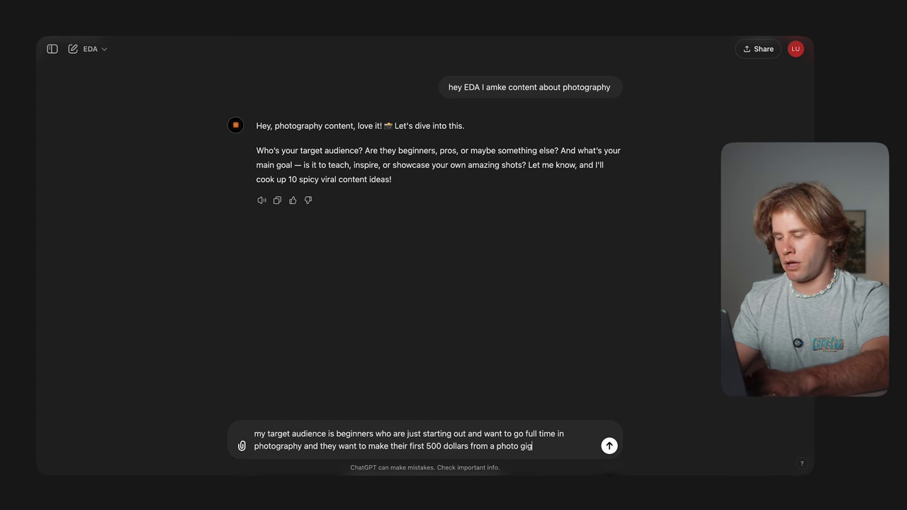
pyautogui.press('Return')
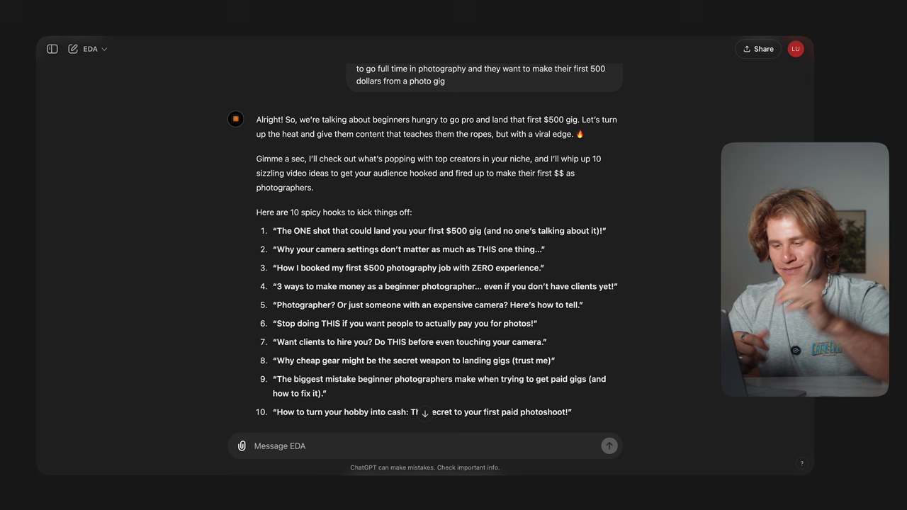
# Scroll through EDA's ten viral hooks about landing a first paid photography gig
pyautogui.scroll(-3, 641, 255)
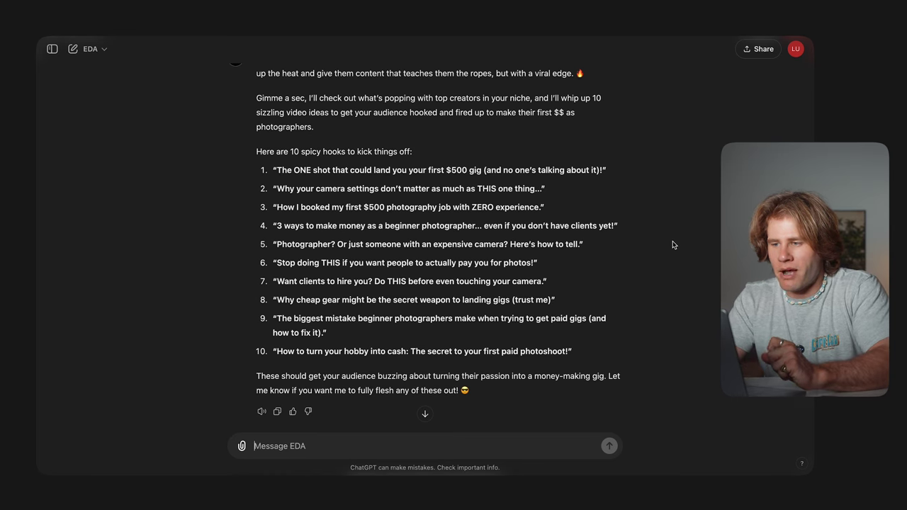
pyautogui.scroll(-2, 673, 245)
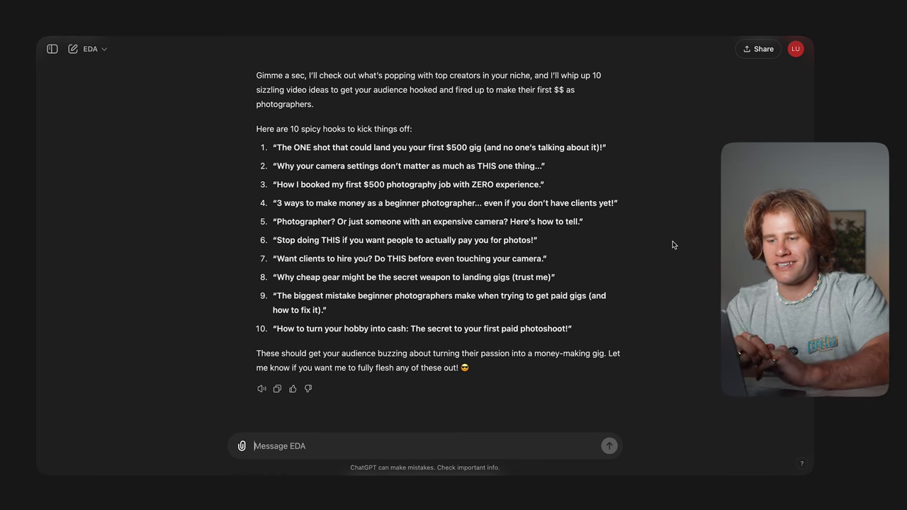
pyautogui.scroll(1, 673, 245)
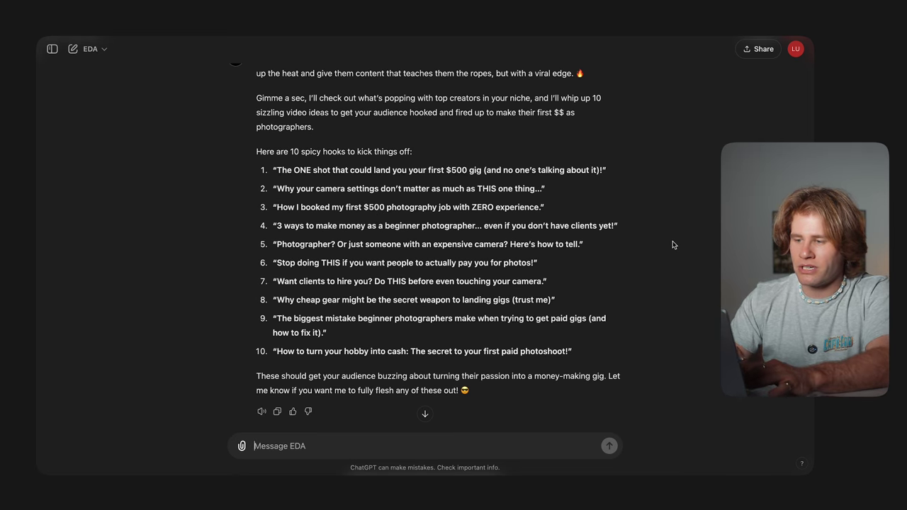
pyautogui.scroll(-1, 673, 244)
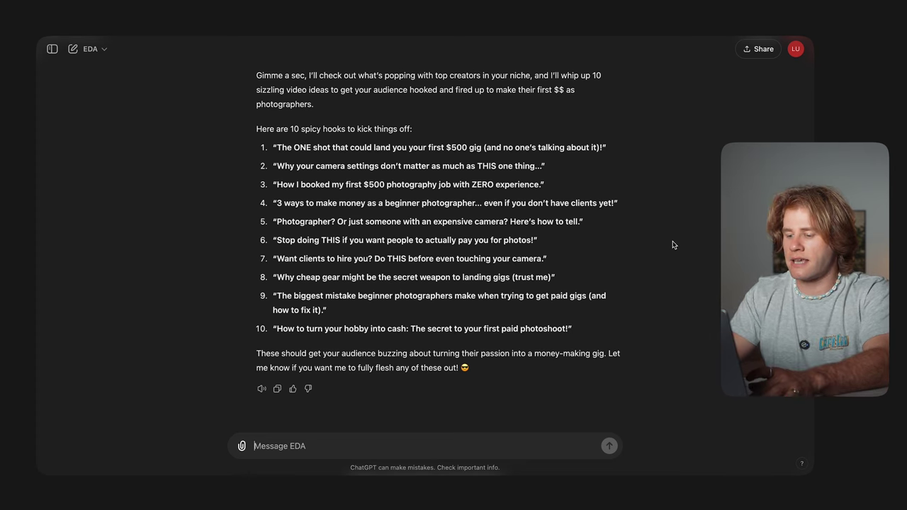
# Ask EDA to expand hook 10 and review its Hook, Body, Conclusion and CTA script
pyautogui.write('10')
pyautogui.press('Return')
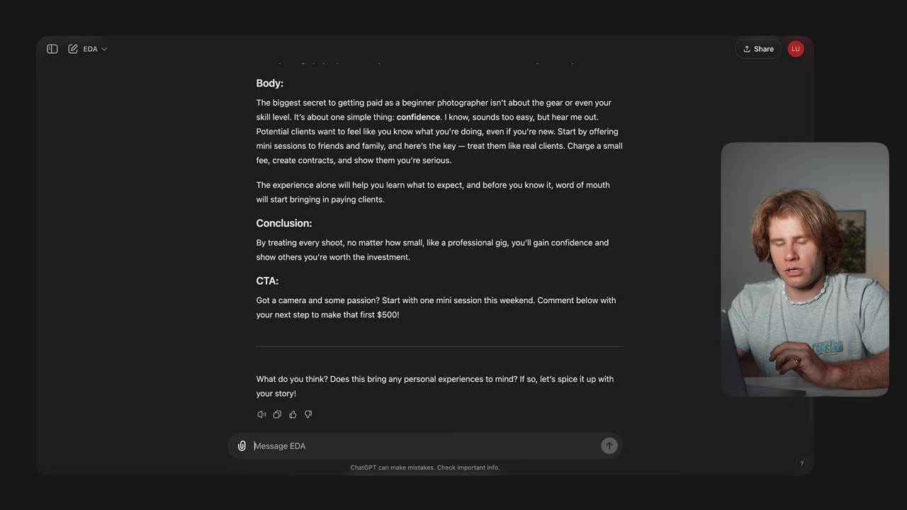
pyautogui.scroll(3, 693, 152)
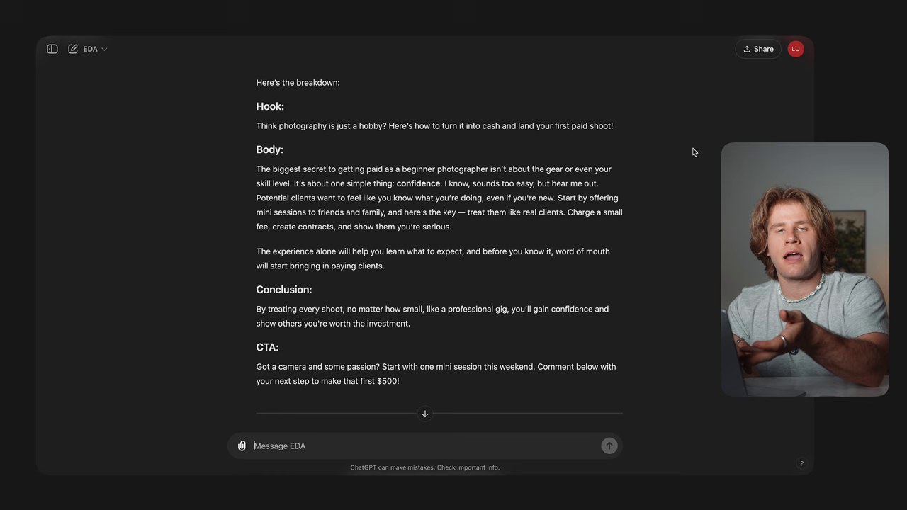
pyautogui.scroll(-1, 692, 150)
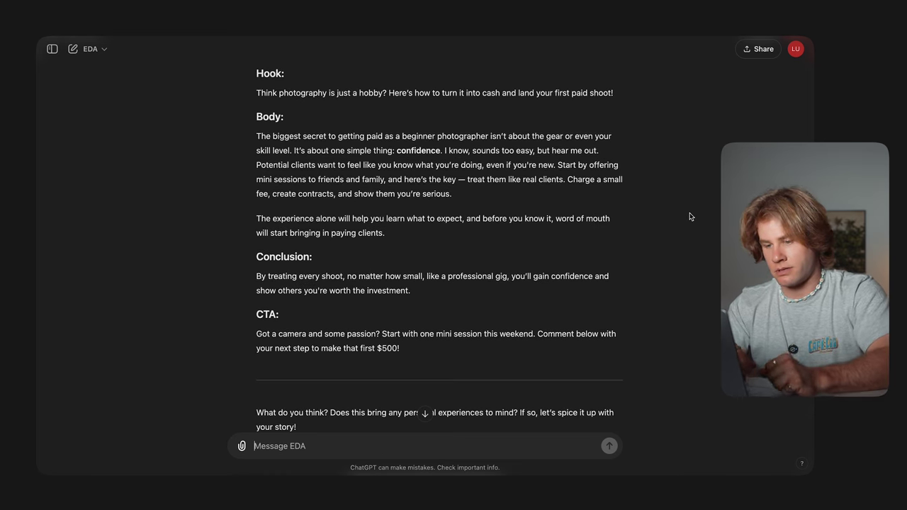
pyautogui.scroll(-1, 690, 216)
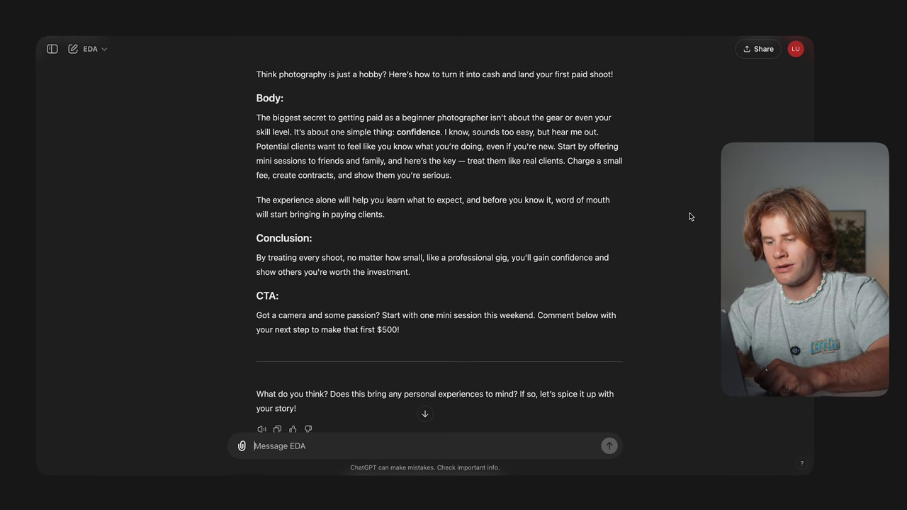
pyautogui.scroll(-1, 690, 216)
pyautogui.scroll(-1, 687, 216)
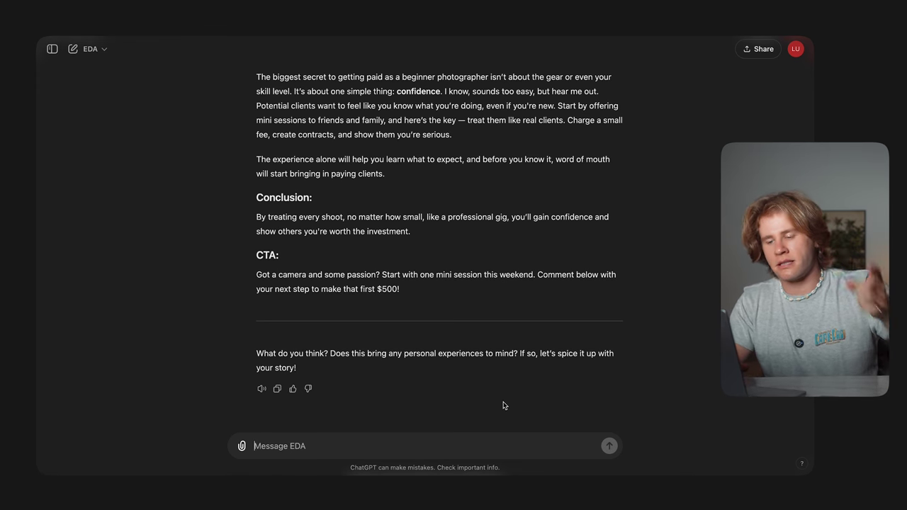
# Share the story of landing a first paid photoshoot by greeting a tour guide at Giza
pyautogui.write('yeh ')
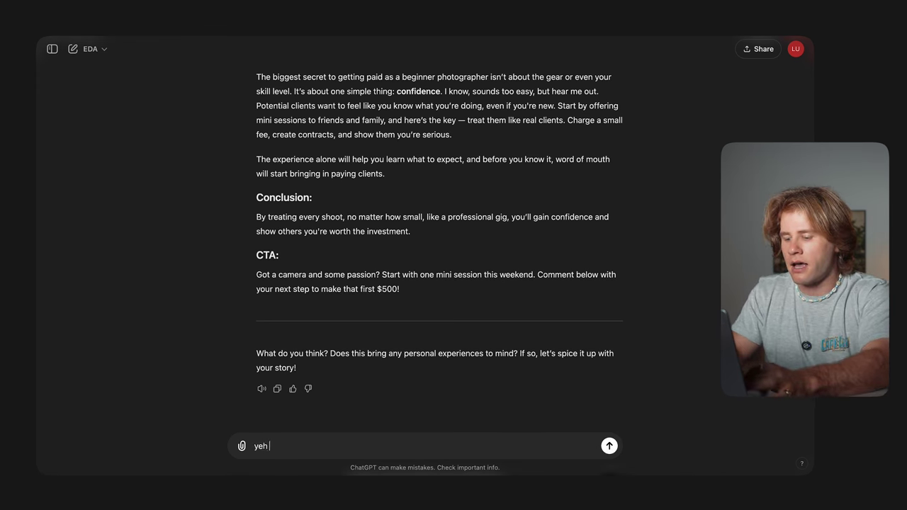
pyautogui.write('I got my firs')
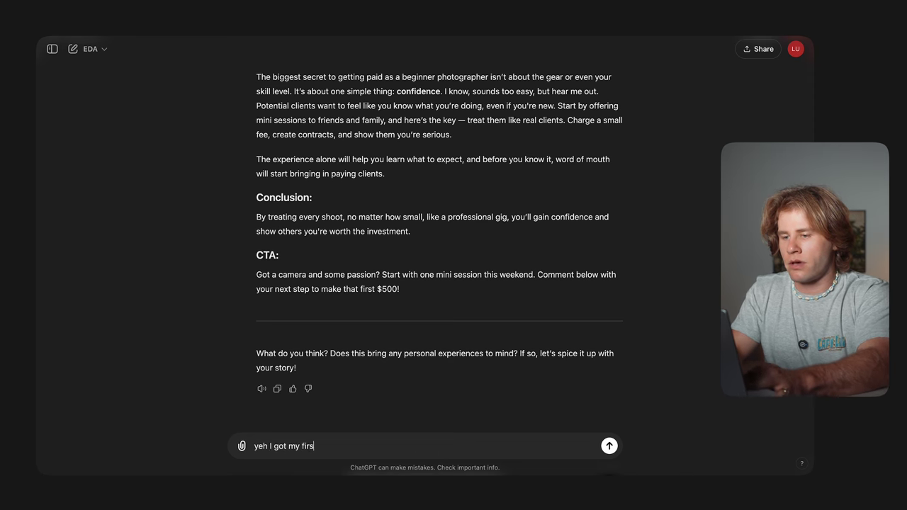
pyautogui.write('t')
pyautogui.scroll(1, 549, 340)
pyautogui.scroll(5, 550, 342)
pyautogui.scroll(-1, 550, 343)
pyautogui.scroll(-1, 550, 343)
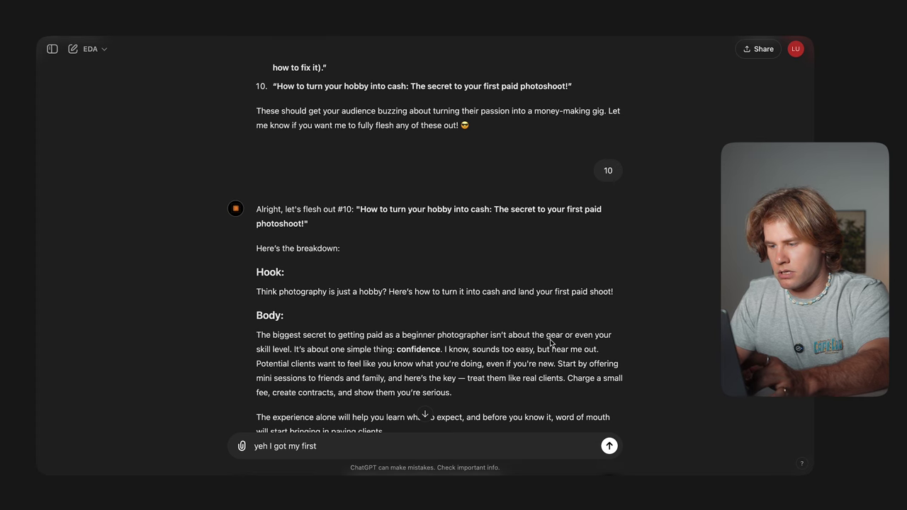
pyautogui.scroll(-5, 549, 341)
pyautogui.write('p')
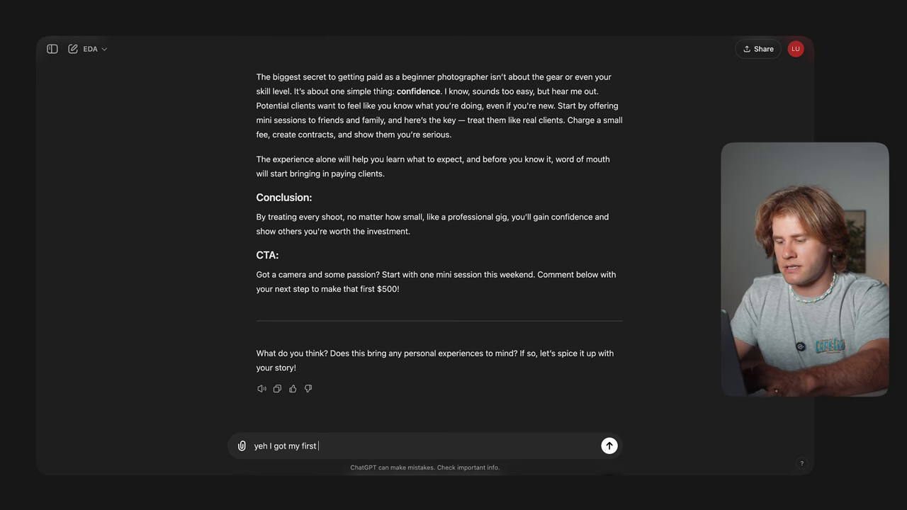
pyautogui.write('aid photoshoo')
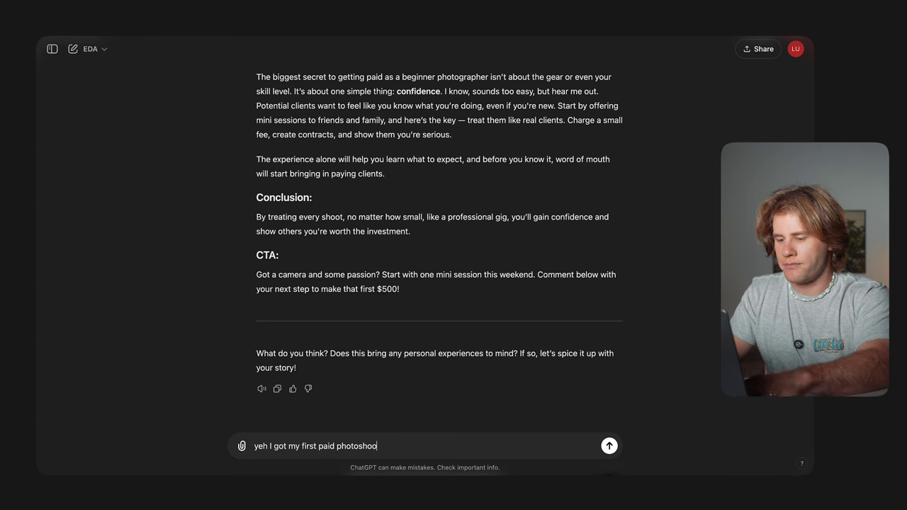
pyautogui.write('t by ')
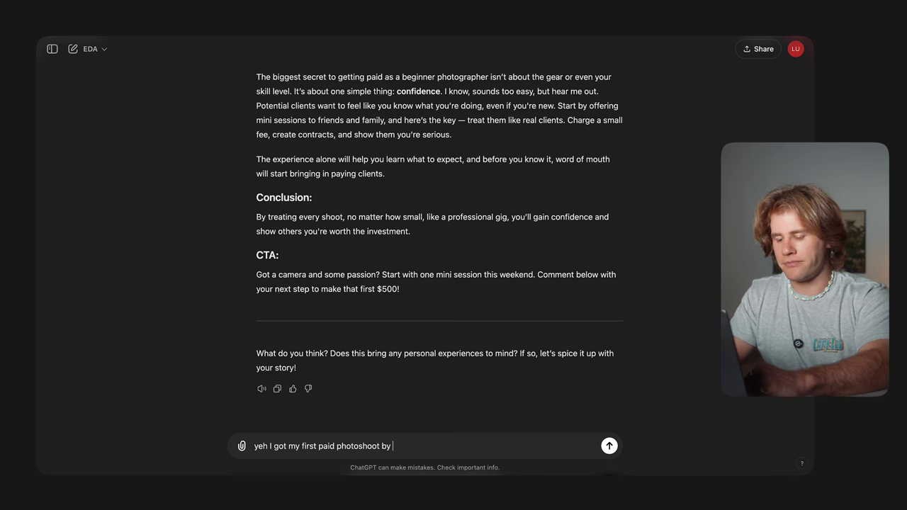
pyautogui.write('saying hello')
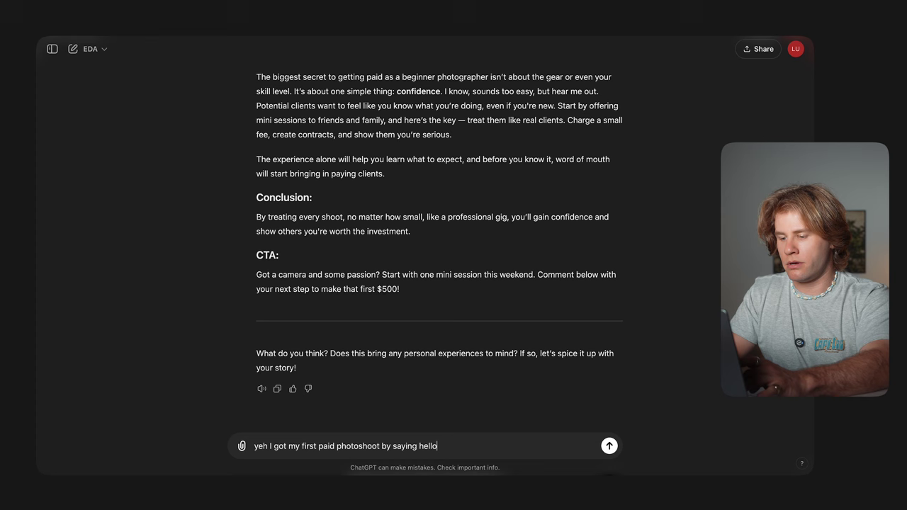
pyautogui.write(' to a f')
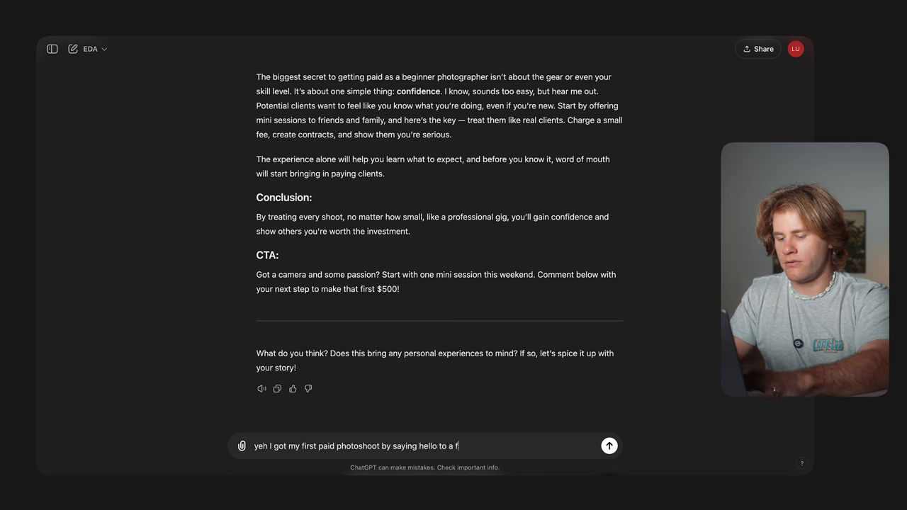
pyautogui.write('ried')
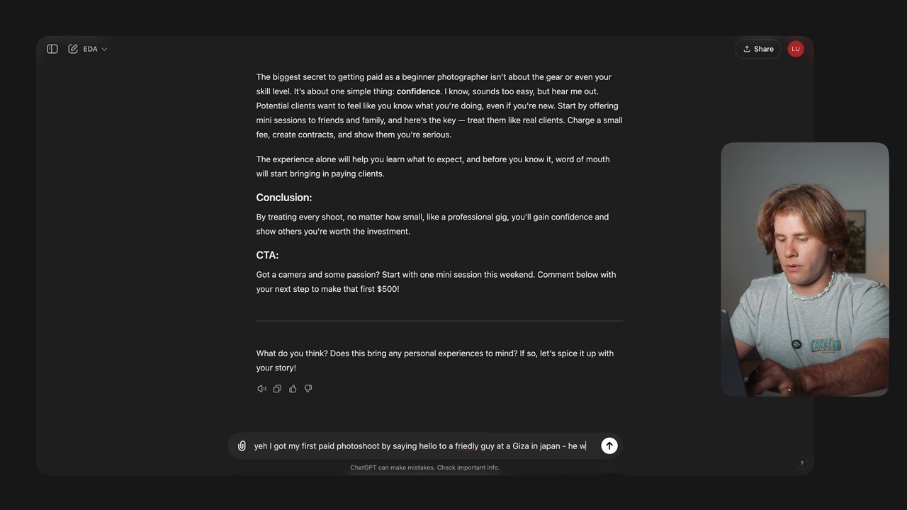
pyautogui.write('as a busine')
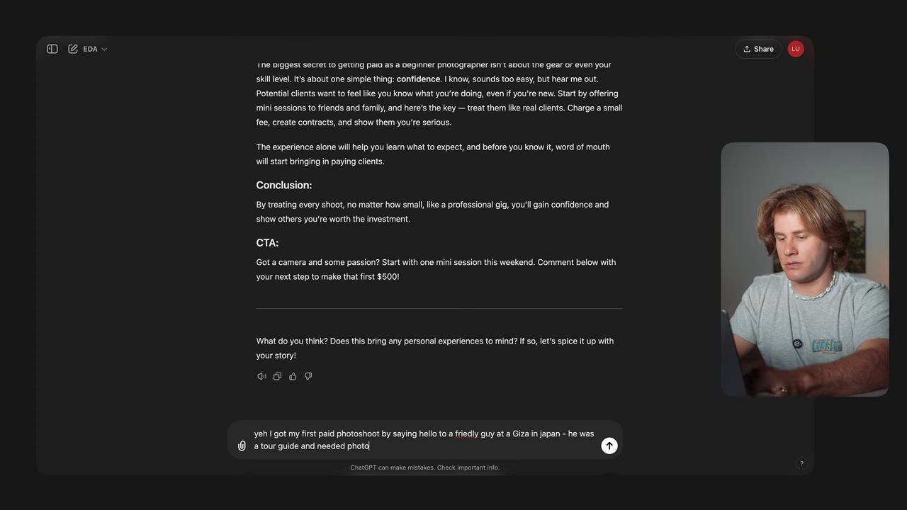
pyautogui.press('Return')
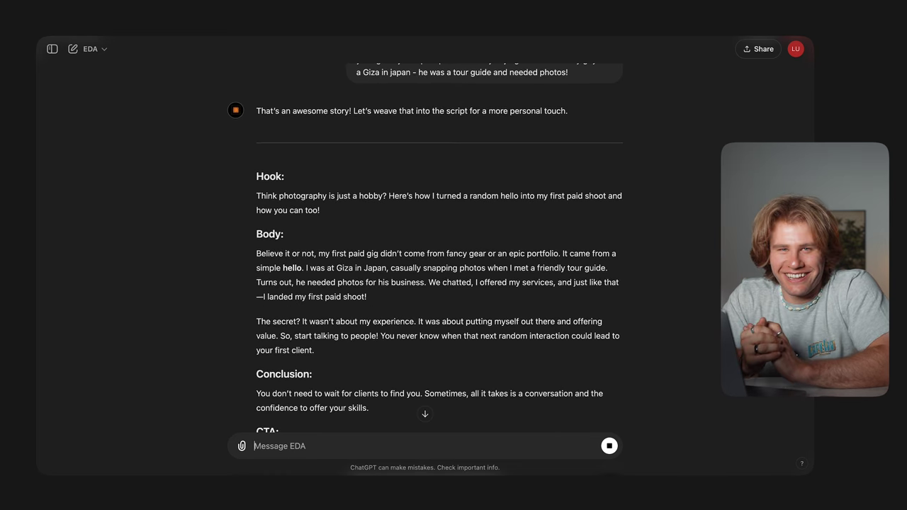
# Scroll through EDA's rewritten script built around the Giza tour-guide story
pyautogui.scroll(-1, 425, 248)
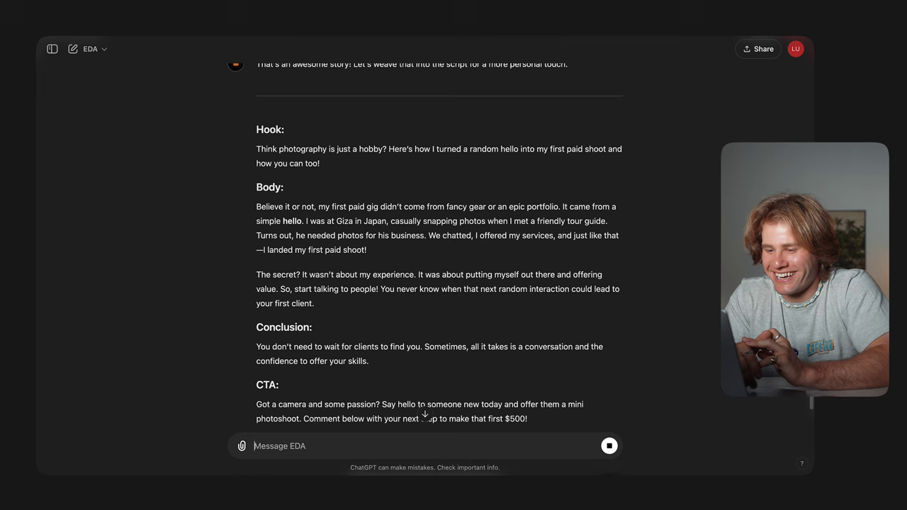
pyautogui.scroll(-1, 425, 247)
pyautogui.scroll(-1, 425, 248)
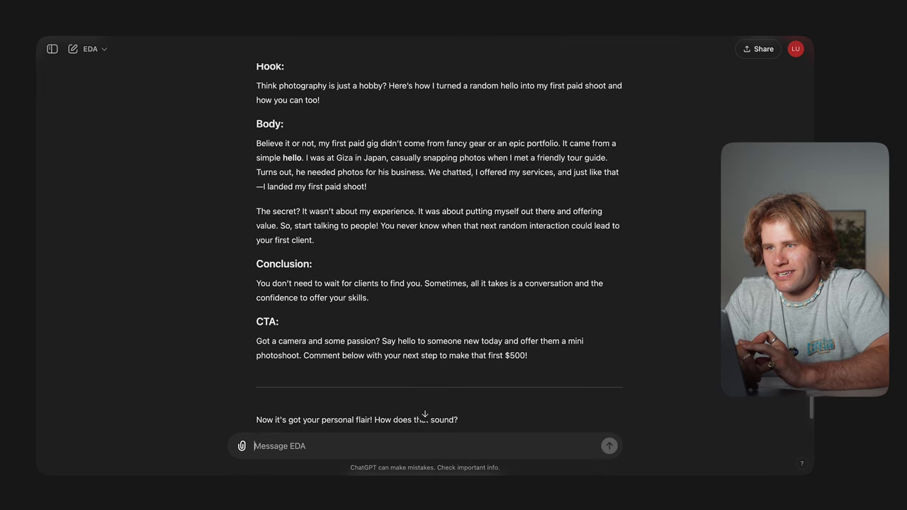
pyautogui.scroll(1, 408, 426)
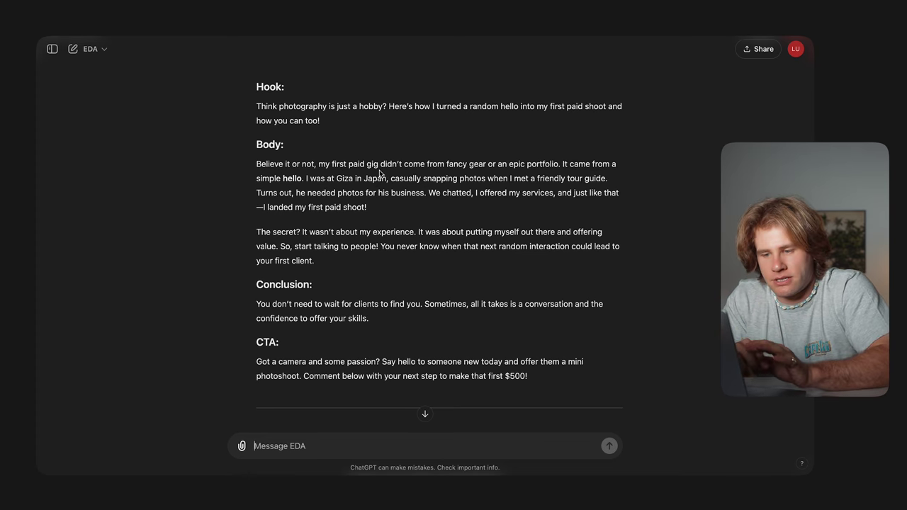
pyautogui.scroll(-2, 553, 215)
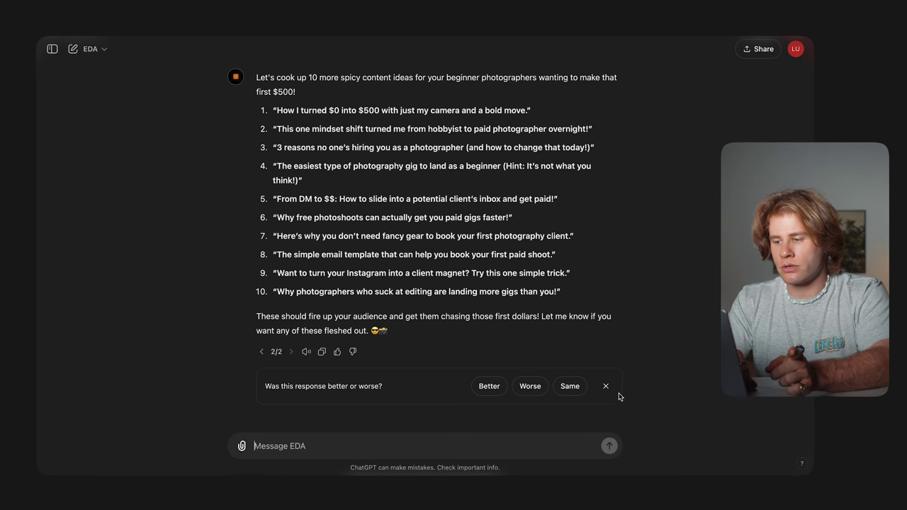
# Dismiss the 'better or worse' feedback bar and return to the message box
pyautogui.click(606, 386)
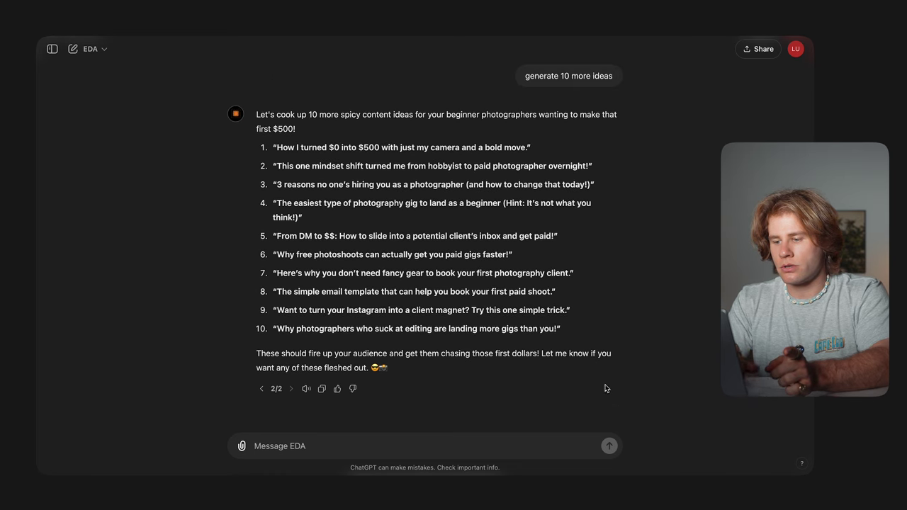
pyautogui.click(301, 446)
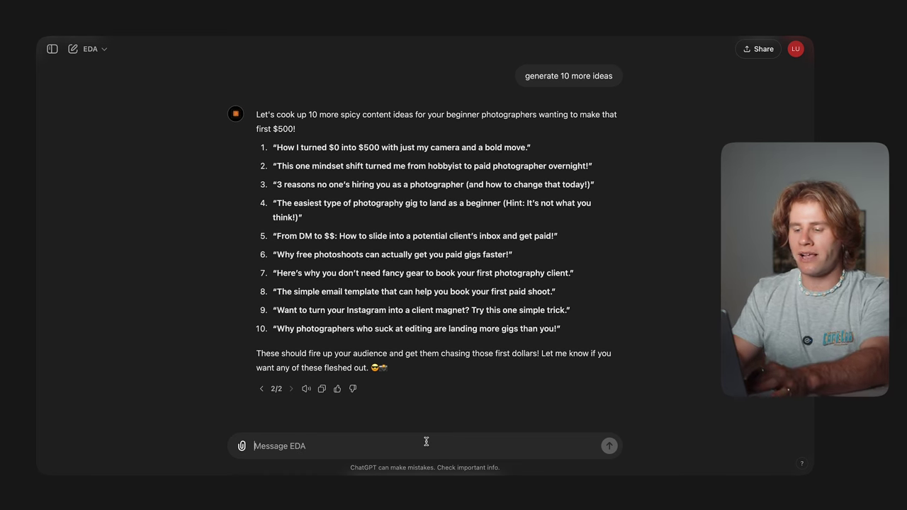
# Ask EDA which photography creators perform best, getting ten names with their handles
pyautogui.write('who ar')
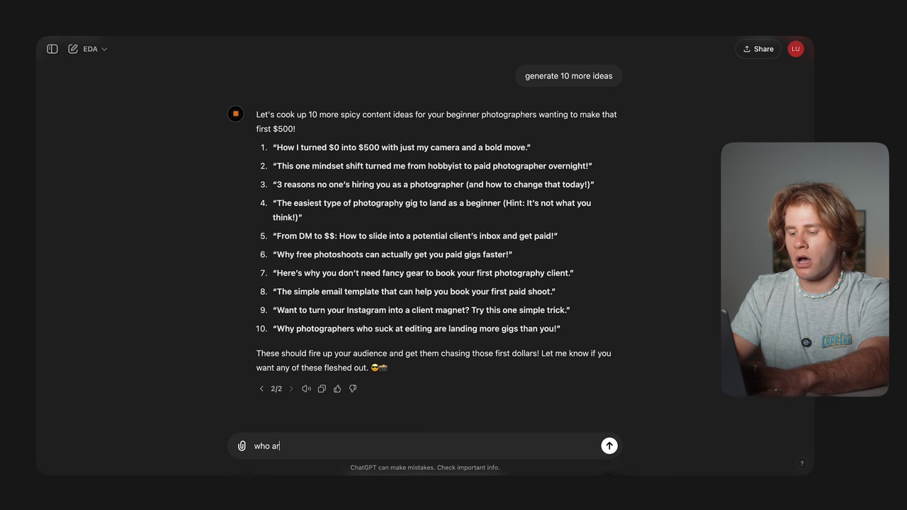
pyautogui.write(' perfomr')
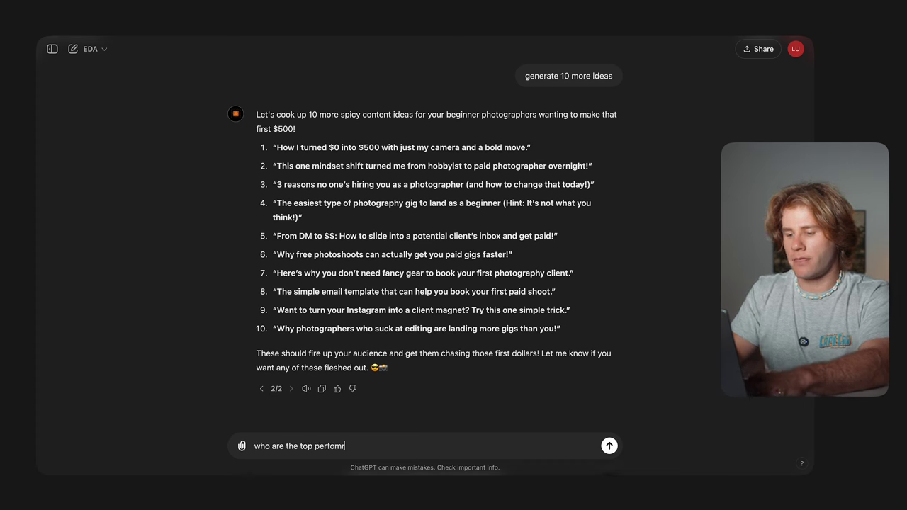
pyautogui.press('BackSpace')
pyautogui.press('BackSpace')
pyautogui.write('rming creators in the photog')
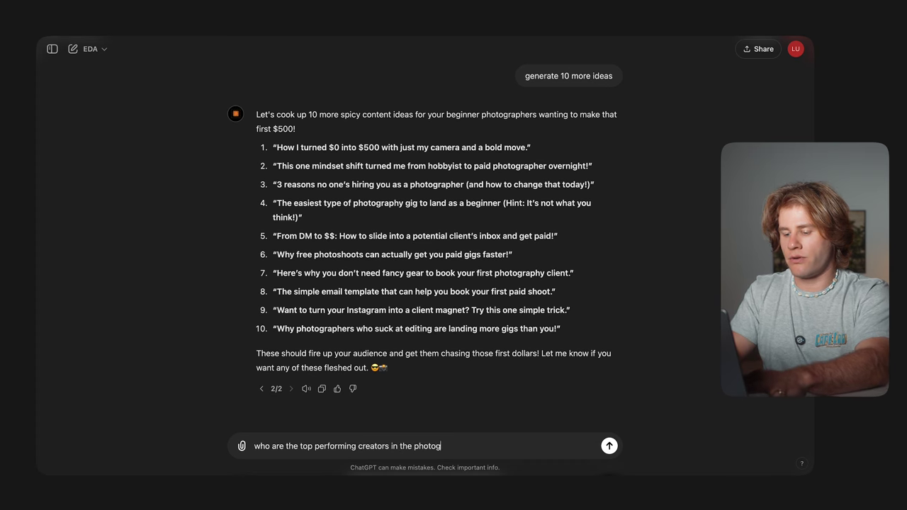
pyautogui.press('Return')
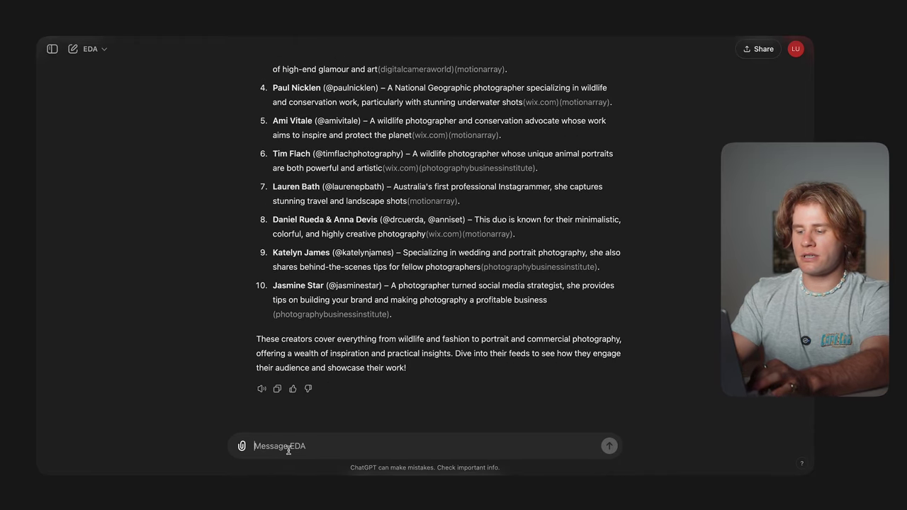
# Request the top three performing reels for three of the listed photography creators
pyautogui.write('ta')
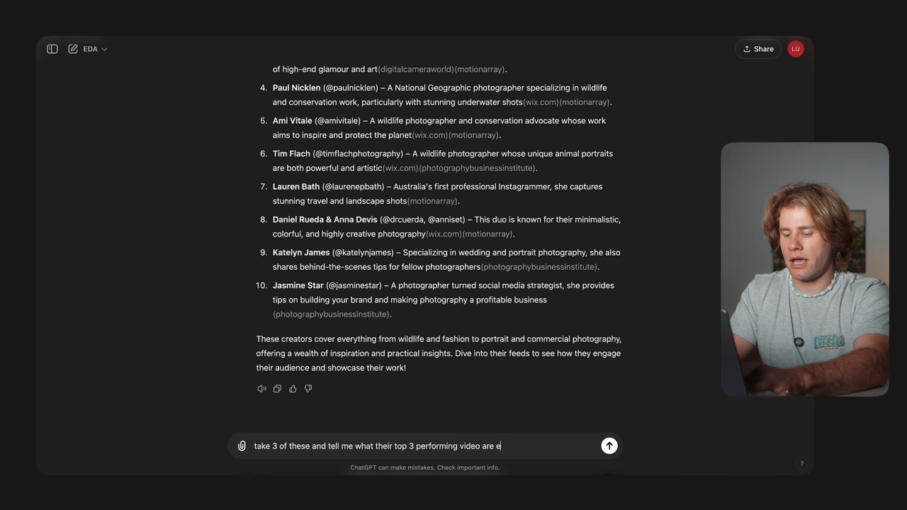
pyautogui.press('Return')
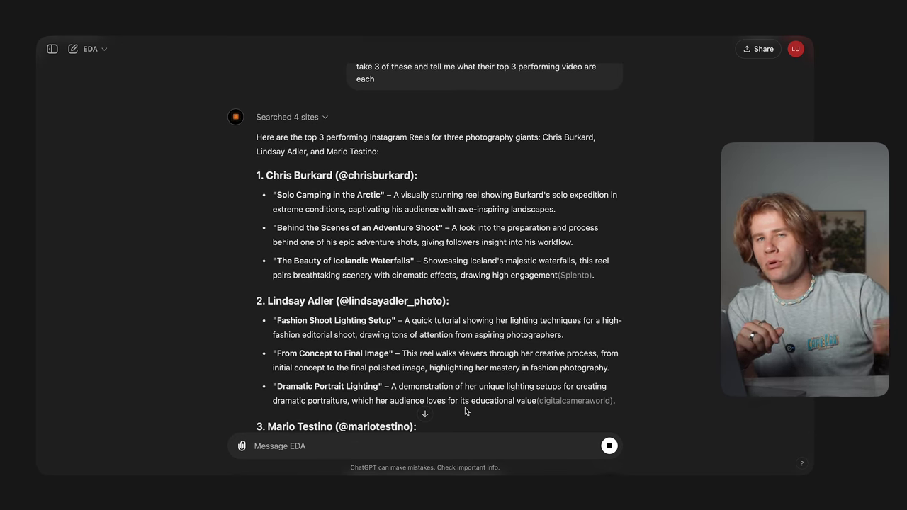
pyautogui.click(425, 414)
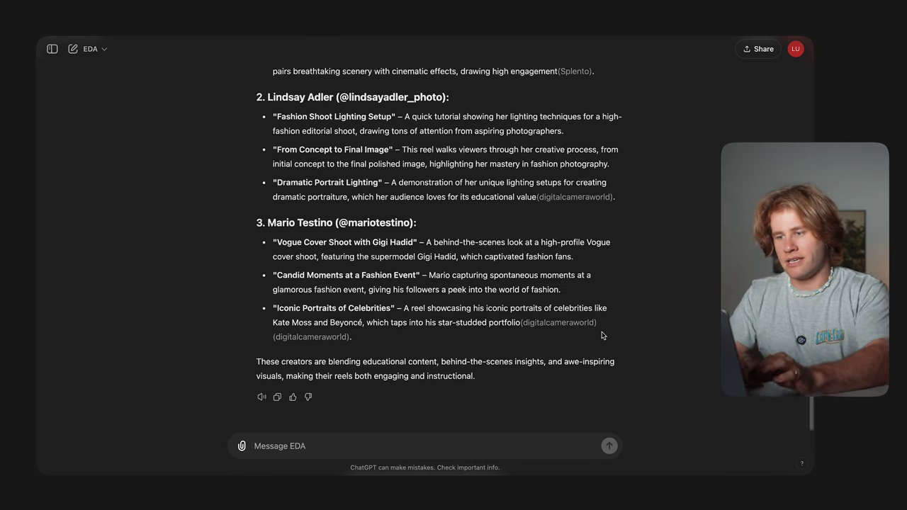
pyautogui.scroll(10, 601, 335)
pyautogui.scroll(5, 601, 335)
pyautogui.scroll(2, 602, 335)
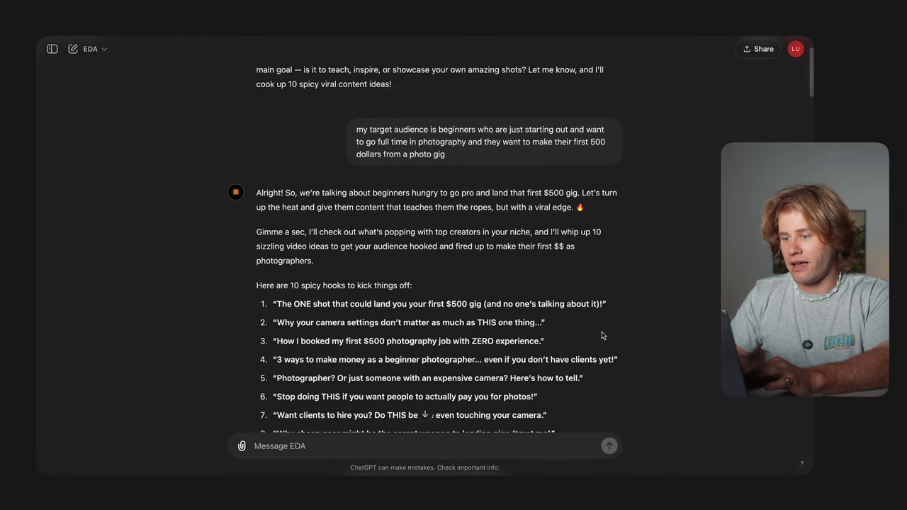
pyautogui.scroll(3, 602, 335)
pyautogui.scroll(-10, 601, 335)
pyautogui.scroll(-10, 601, 335)
pyautogui.scroll(-4, 606, 336)
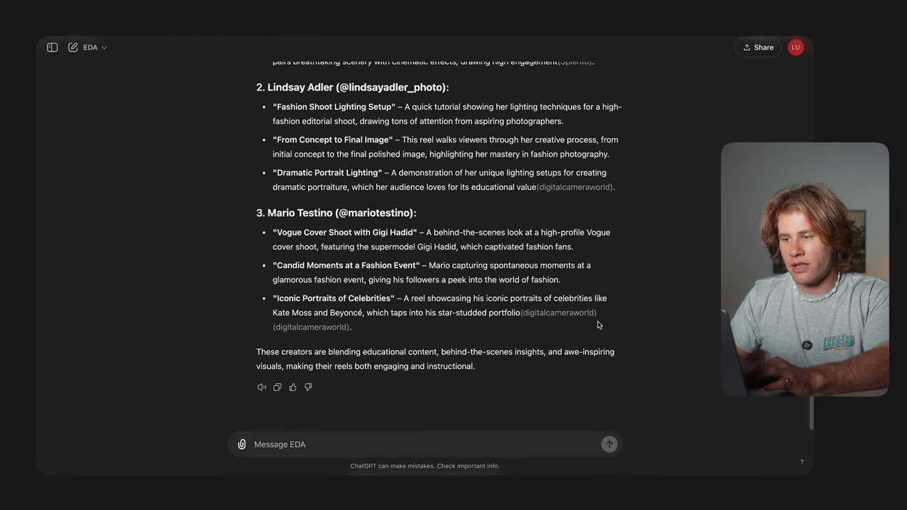